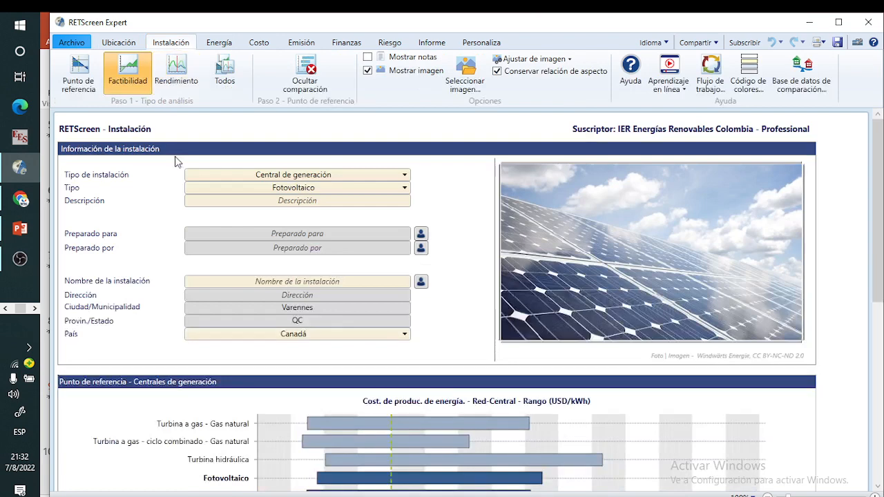
Set the facility type to Generación de electricidad | Calentamiento | Enfriamiento and its subtype to Generación de electricidad.
click(257, 177)
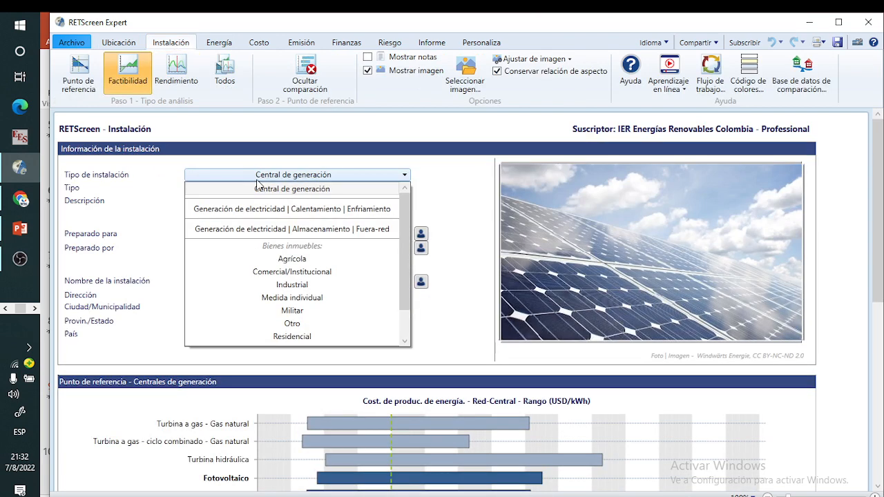
click(296, 210)
click(222, 192)
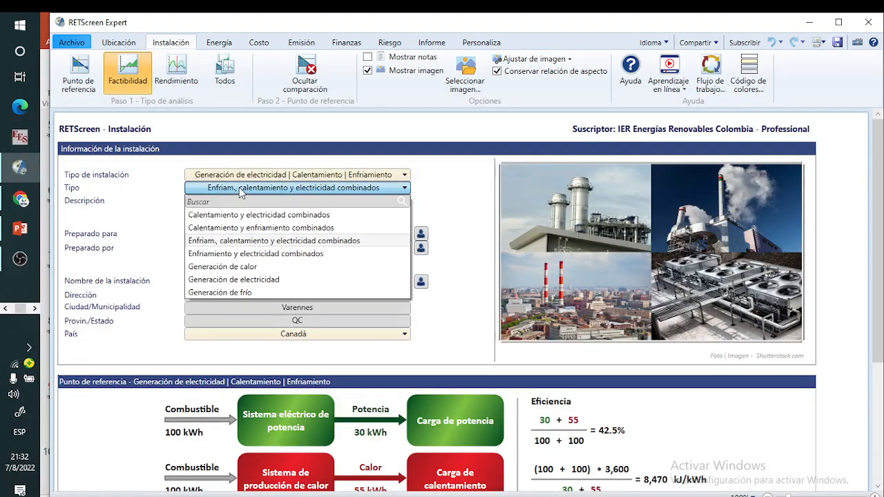
click(260, 280)
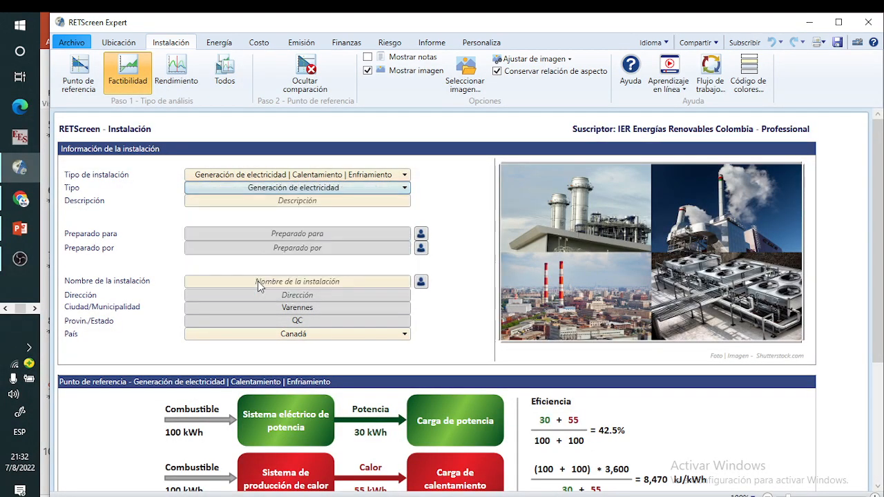
Add a second fuel to the energy model's electricity and fuels section and set it to Petróleo Diesel (#2) - gal.
click(218, 45)
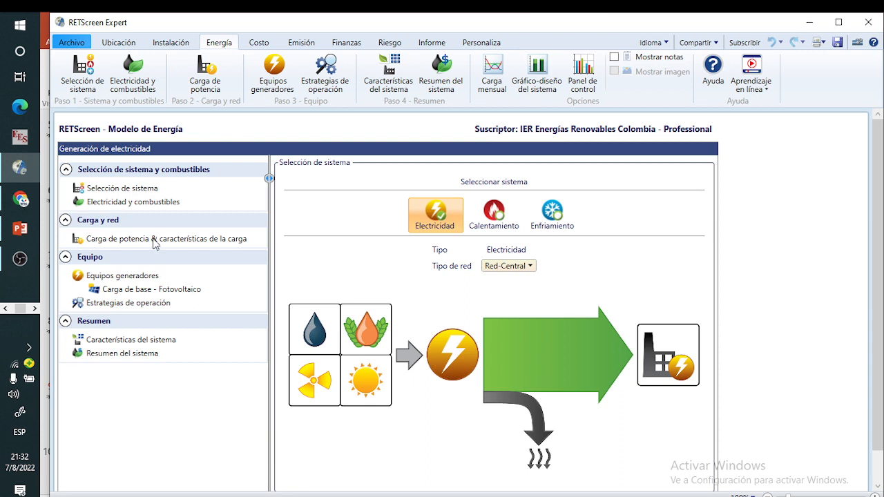
click(148, 203)
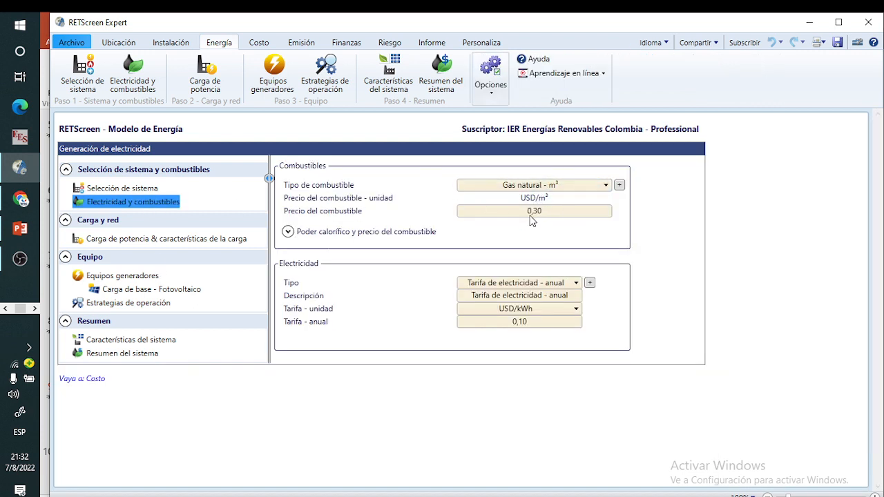
click(619, 185)
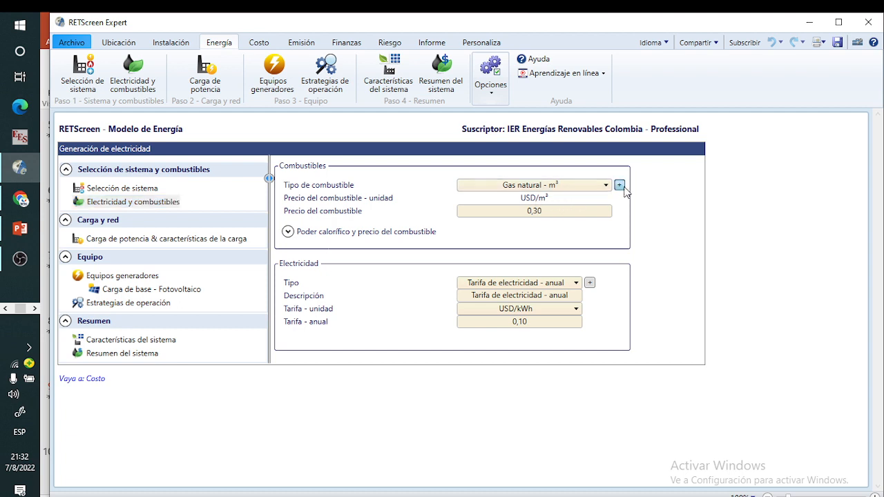
click(638, 186)
scroll(670, 269, down, 2)
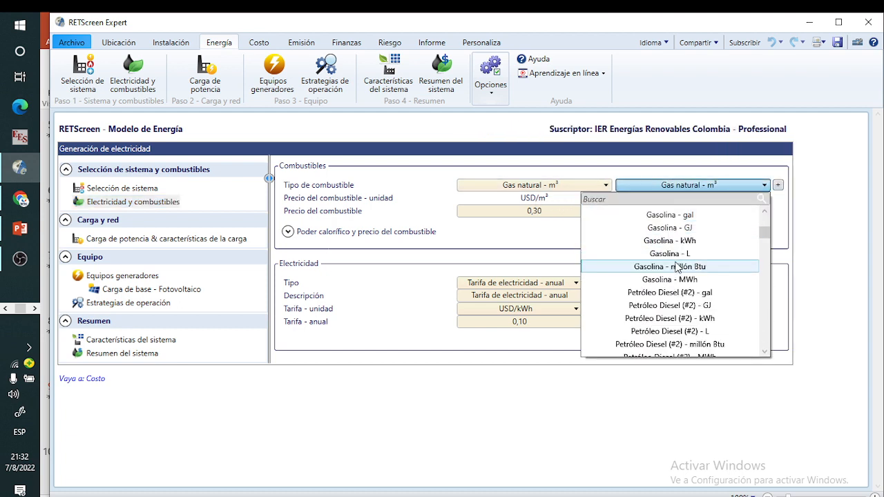
click(674, 292)
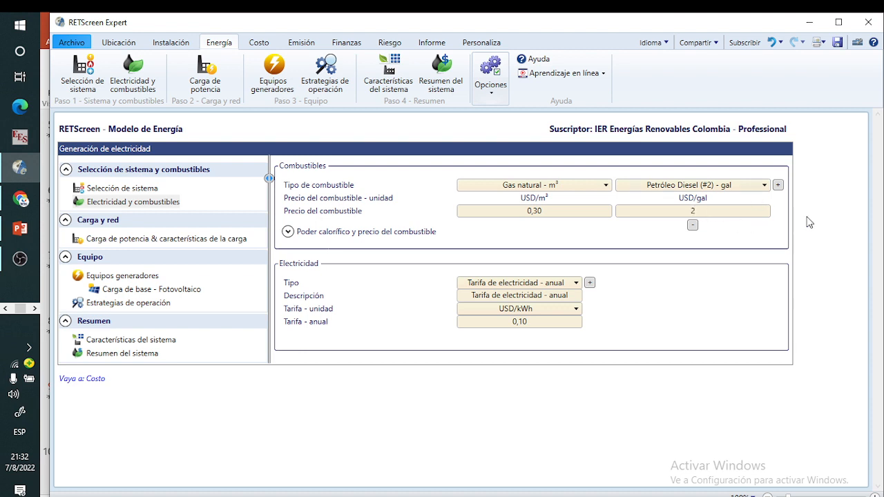
Set the technology of the proposed case's power system #1 to Turbina a vapor.
click(192, 239)
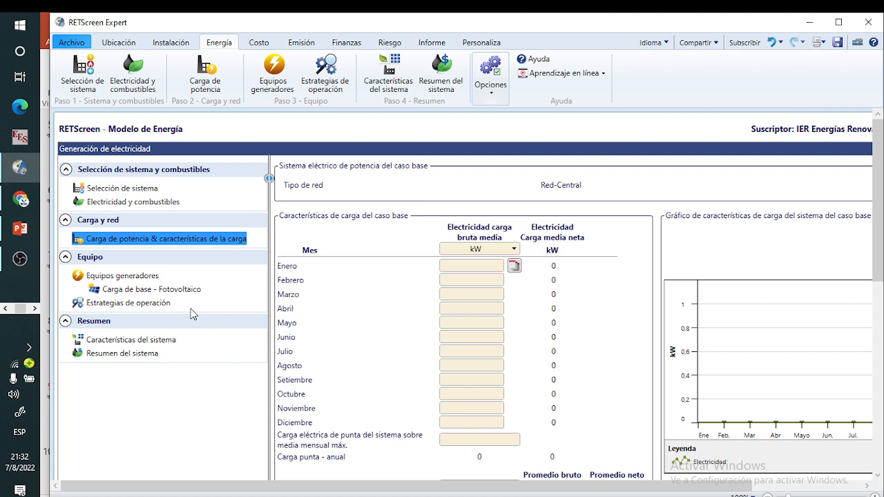
click(135, 282)
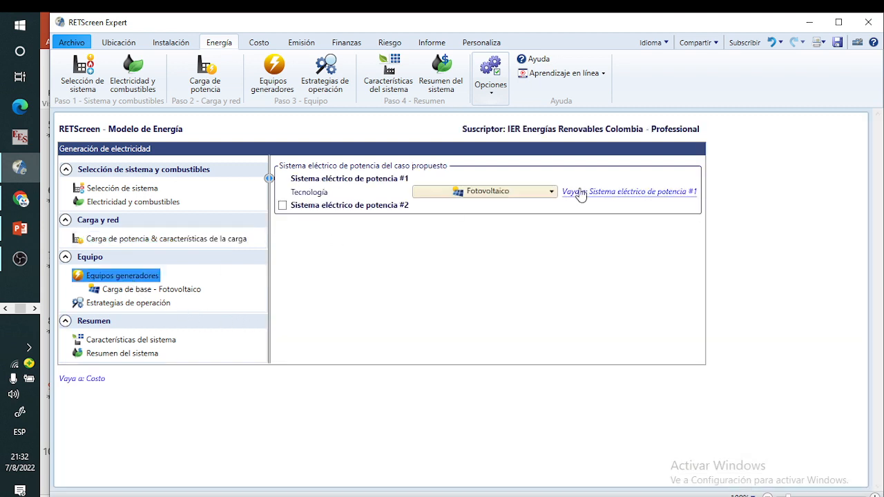
click(552, 191)
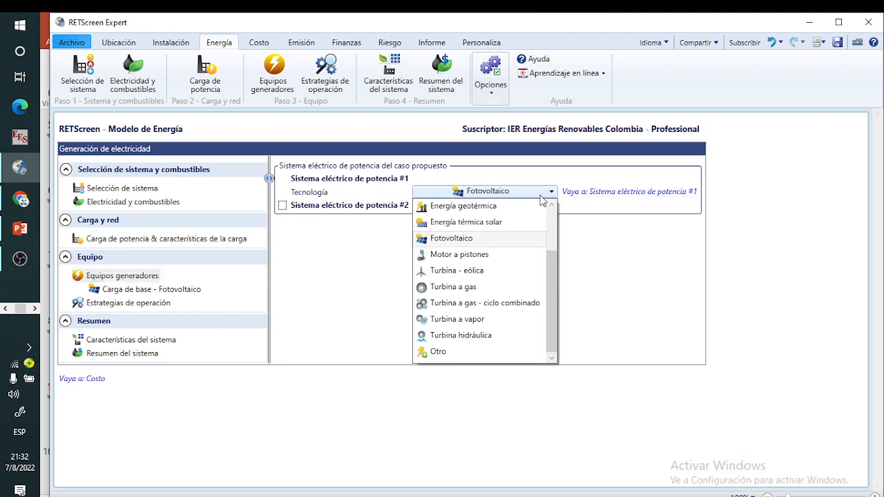
click(463, 321)
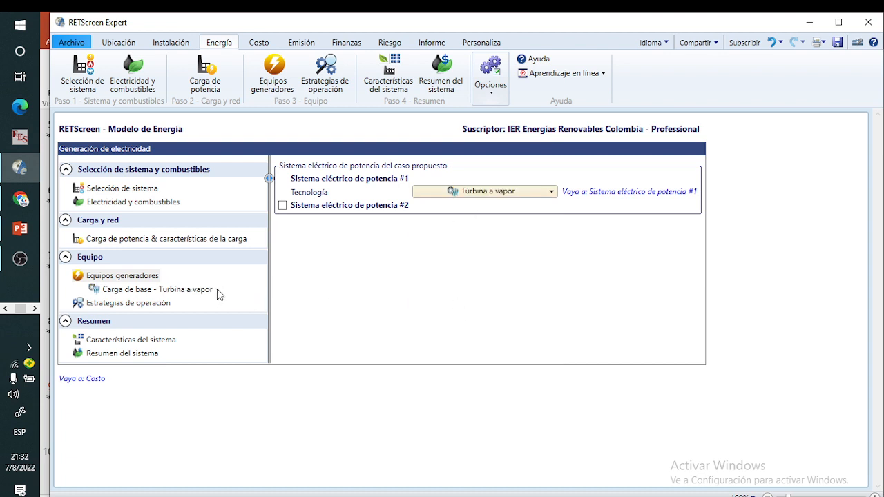
Open the base load steam turbine's data and set its steam flow to 100.000 kg/h.
click(198, 293)
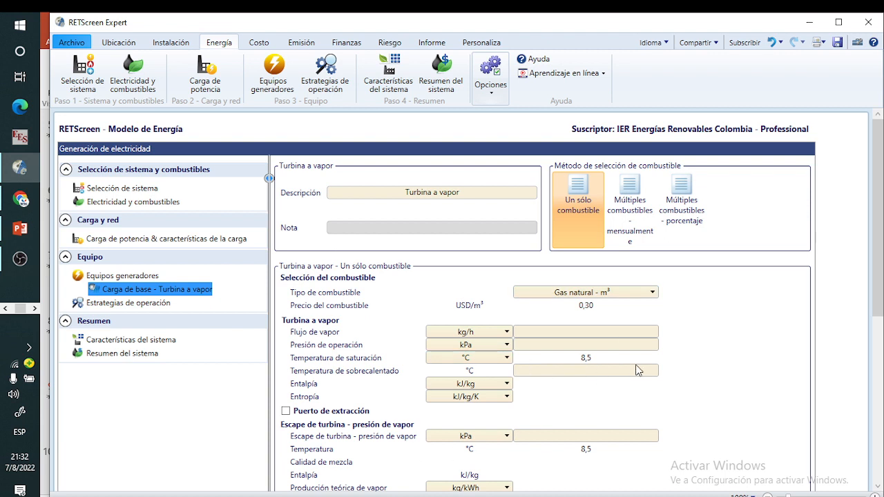
scroll(637, 371, down, 3)
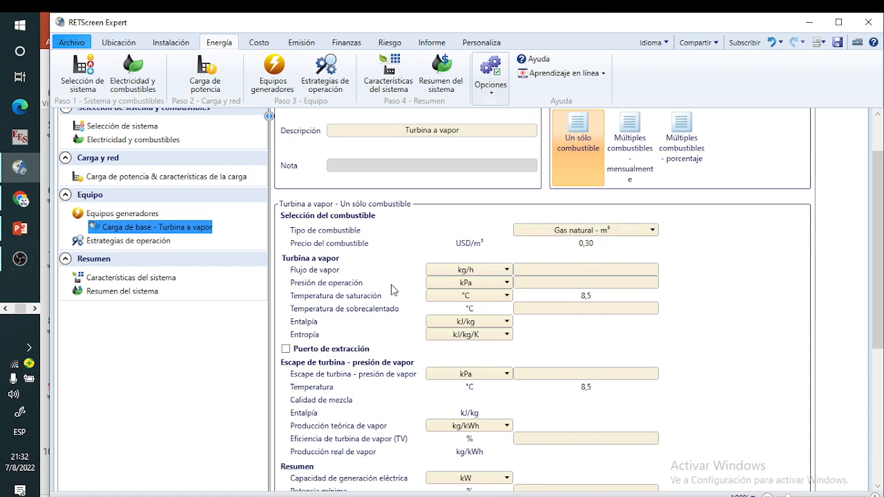
click(587, 272)
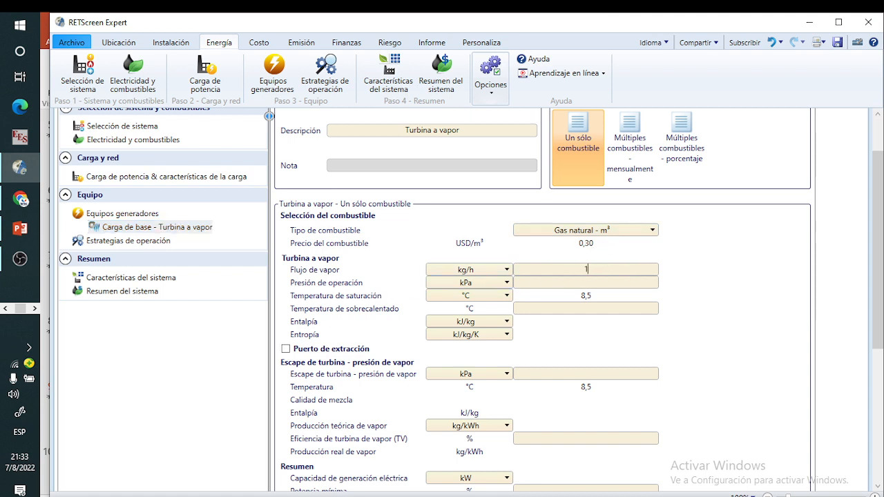
text(100.000)
key(Return)
Set the turbine's operating pressure to 1200 psig and its superheated temperature to 500 °C.
click(501, 284)
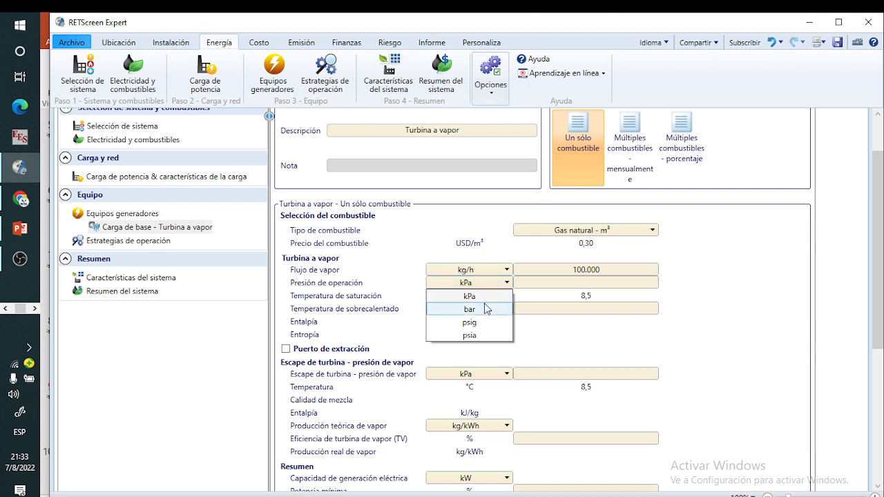
click(470, 322)
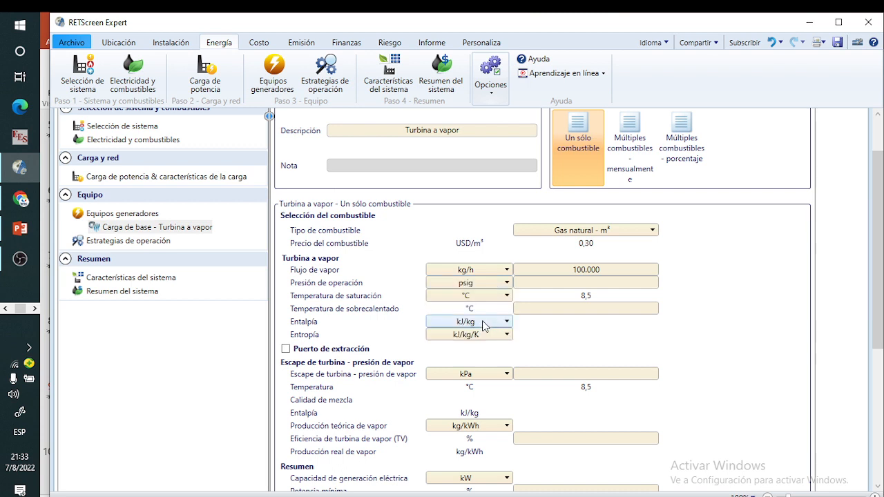
click(586, 279)
text(1200)
key(Return)
click(579, 306)
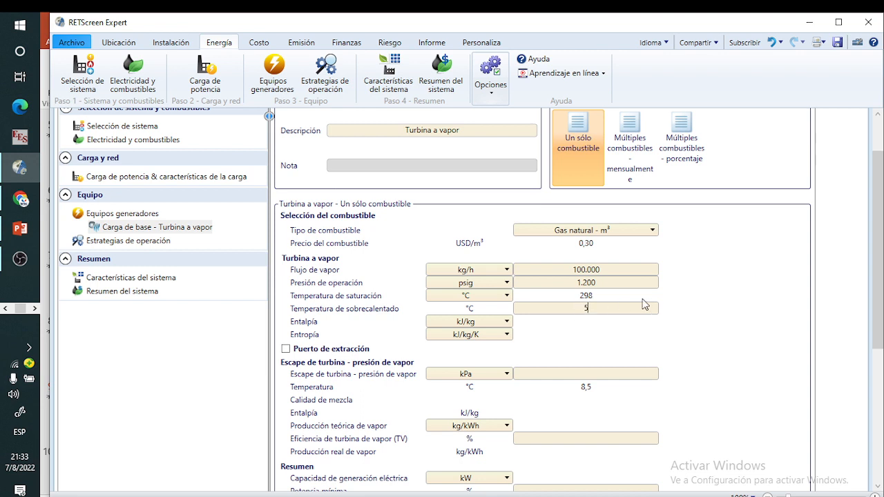
text(500)
key(Return)
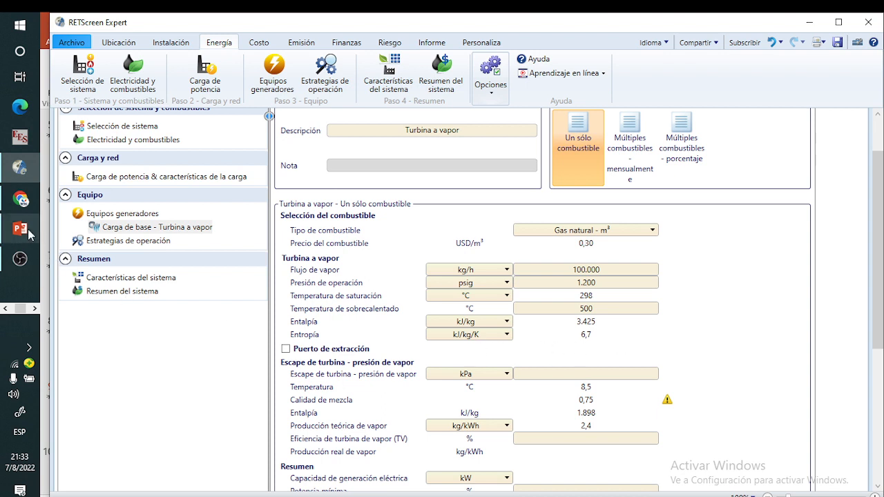
Consult the Ejemplo slide in PowerPoint, then return to RETScreen and set the turbine exhaust steam pressure to 10 psig.
mouse_move(28, 234)
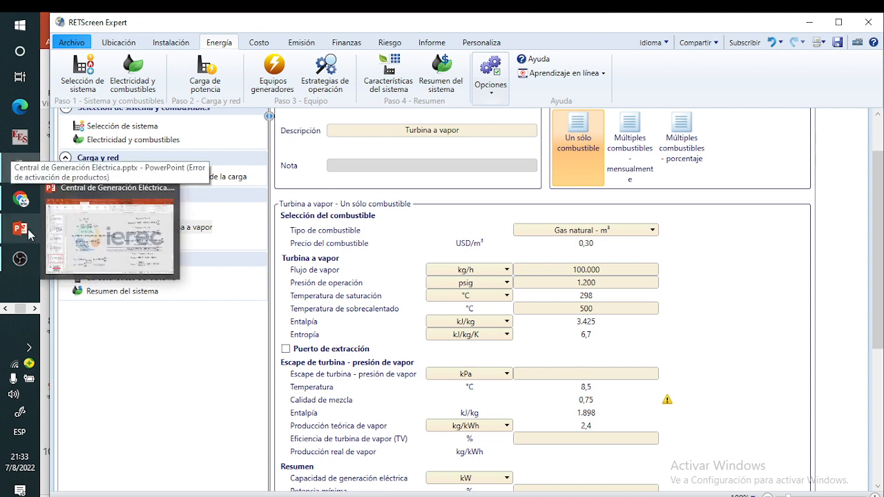
click(27, 234)
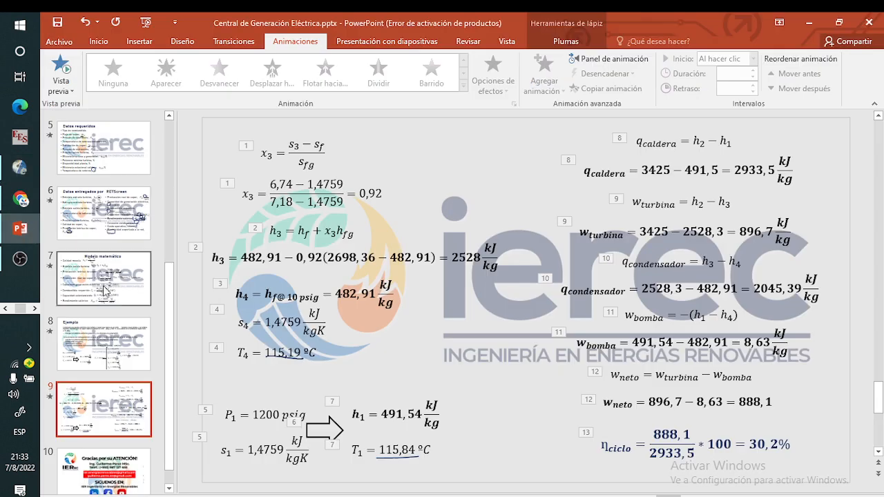
click(117, 339)
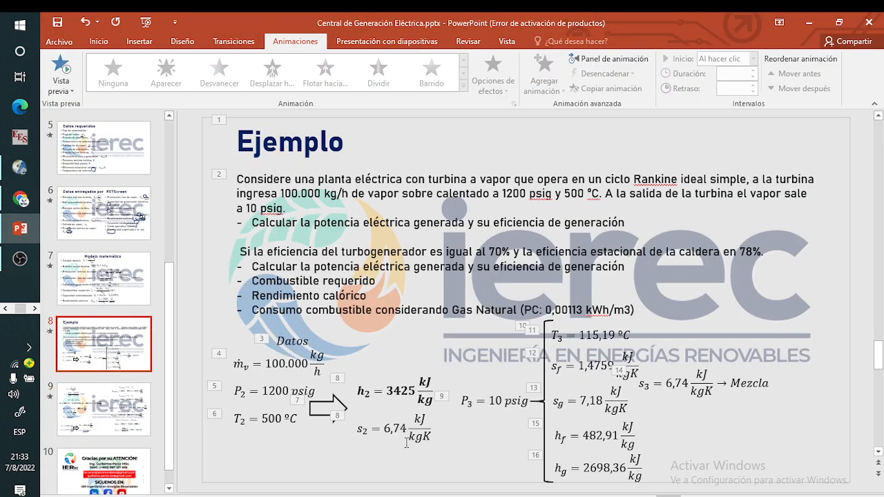
click(20, 167)
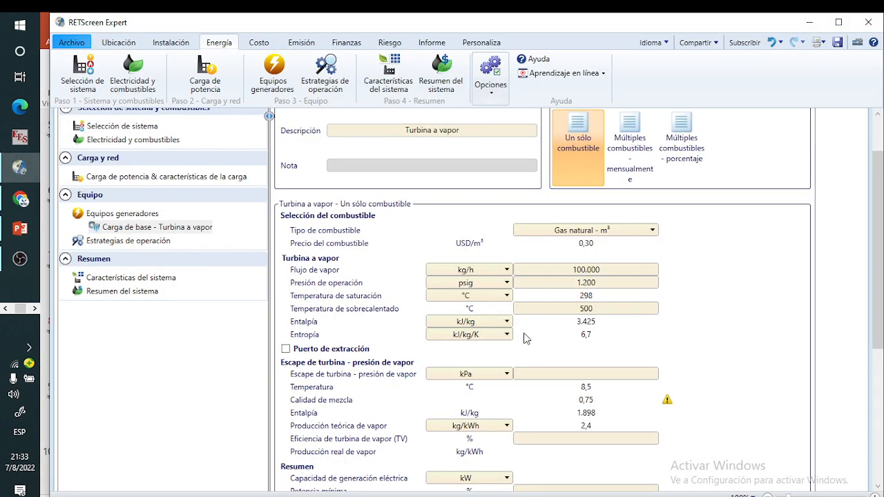
click(507, 374)
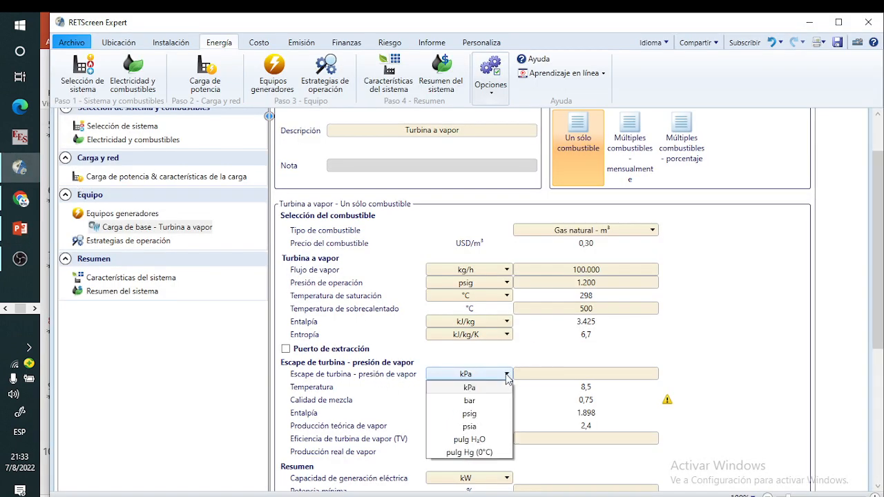
click(477, 415)
click(594, 374)
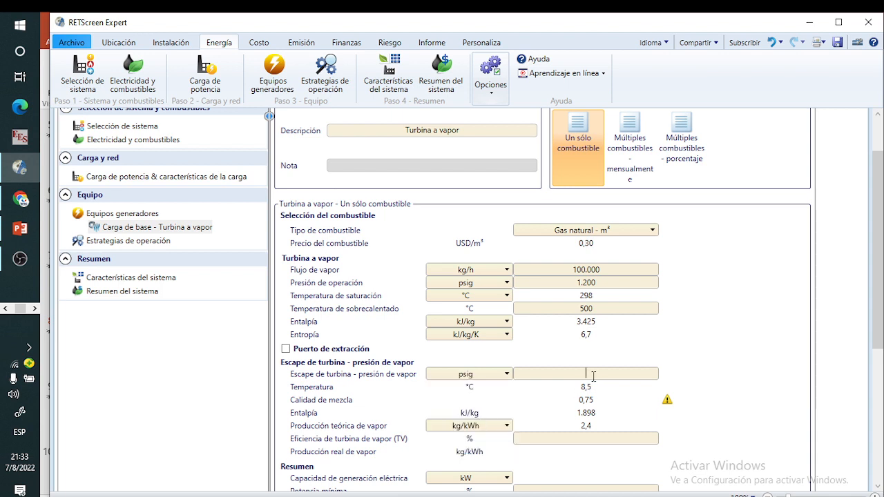
text(10)
key(Return)
Switch to PowerPoint and review the mixture quality and enthalpy h3 calculations on slide 9.
click(26, 234)
click(104, 409)
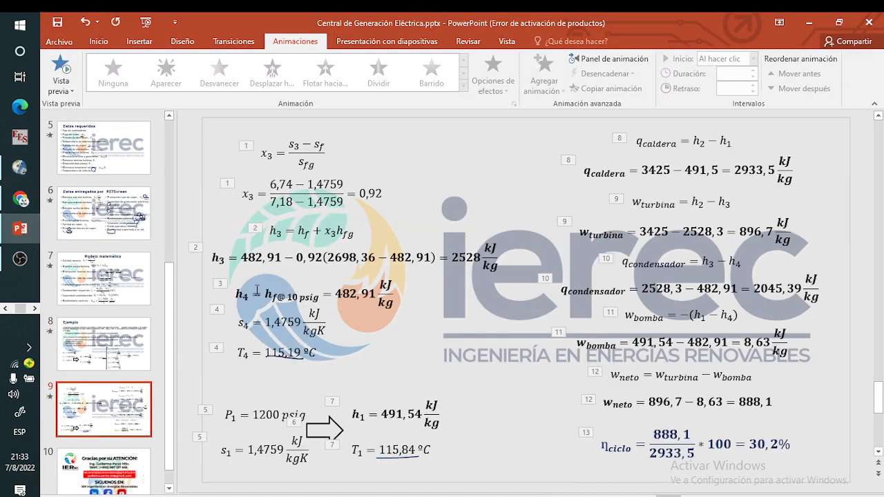
click(365, 198)
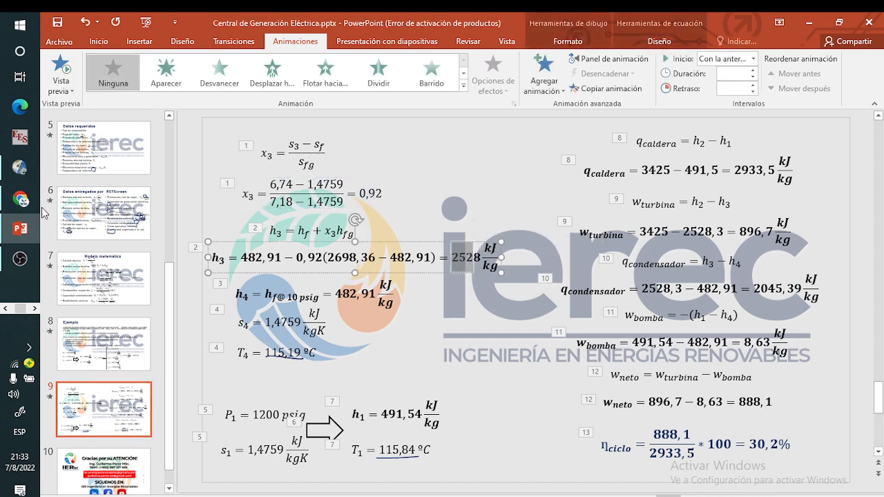
Return to RETScreen and set the steam turbine efficiency to 100%.
click(19, 167)
scroll(554, 373, down, 1)
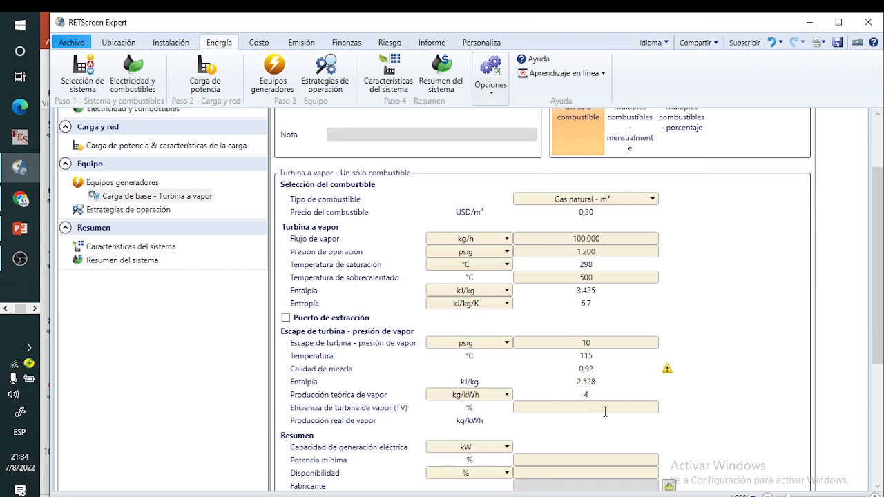
text(100)
key(Return)
Set the turbine's minimum capacity (Potencia mínima) to 40% and its availability to 95%.
scroll(718, 414, down, 2)
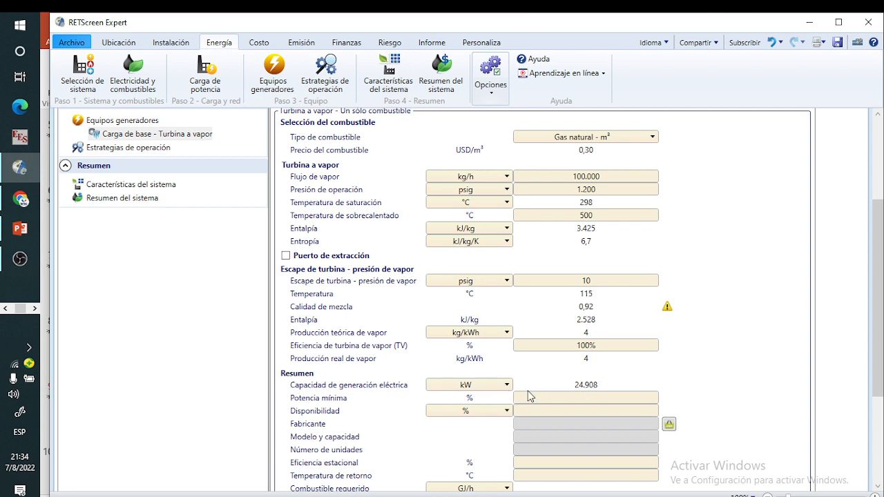
click(590, 397)
text(40)
key(Return)
text(95)
key(Return)
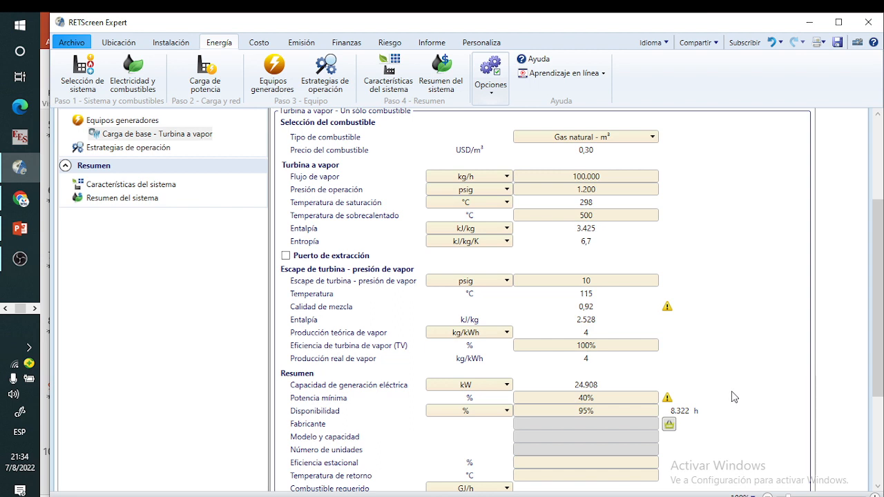
Set the seasonal efficiency (Eficiencia estacional) to 100%.
scroll(733, 397, down, 3)
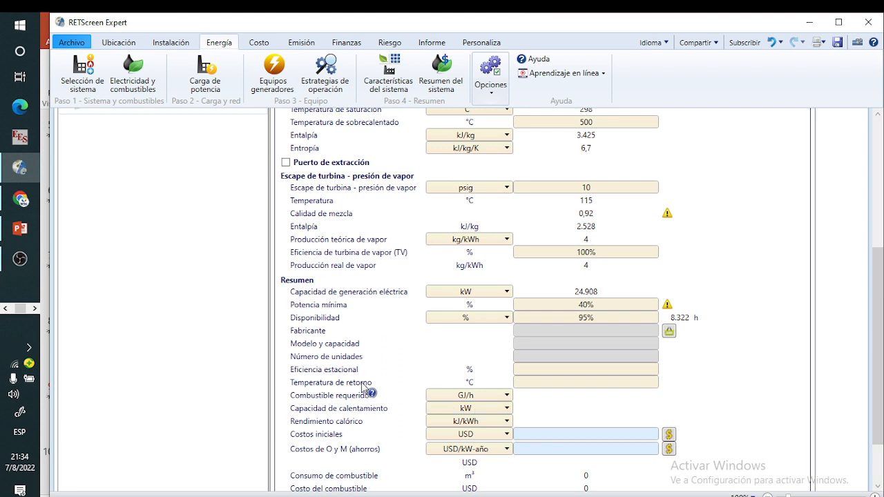
click(658, 368)
text(00)
click(686, 377)
Check the return temperature on the PowerPoint calculation slide and enter 115,84 °C as Temperatura de retorno in RETScreen.
click(29, 232)
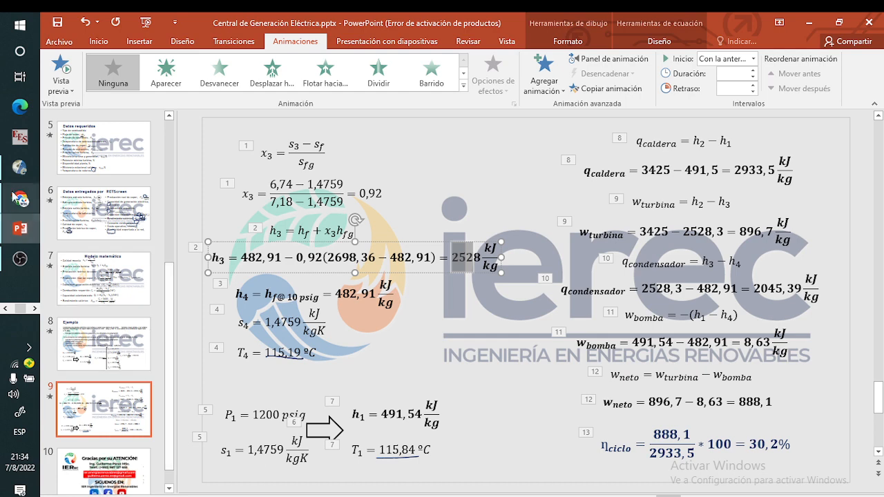
click(19, 167)
text(115)
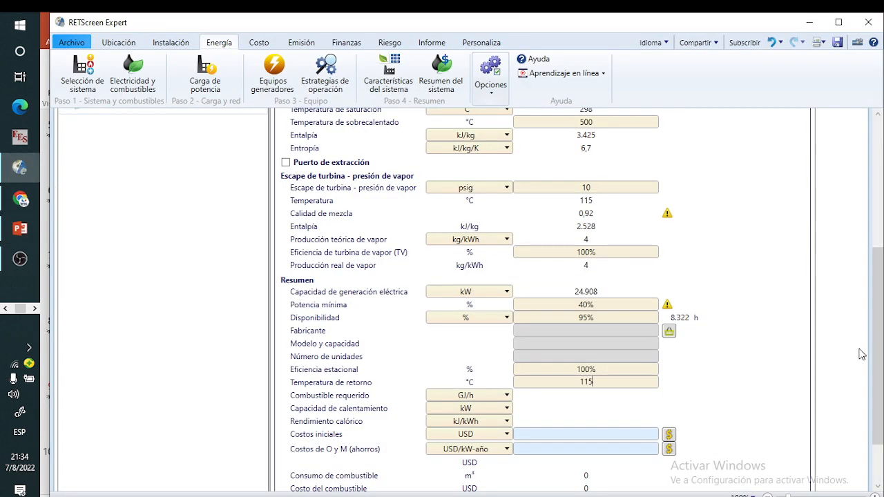
text(,84)
key(Return)
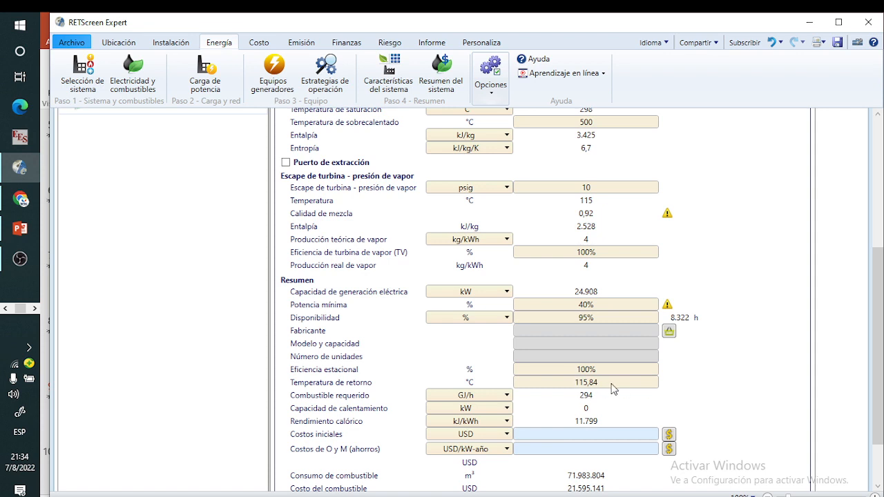
Change the unit of the required fuel (Combustible requerido) to kW.
click(507, 396)
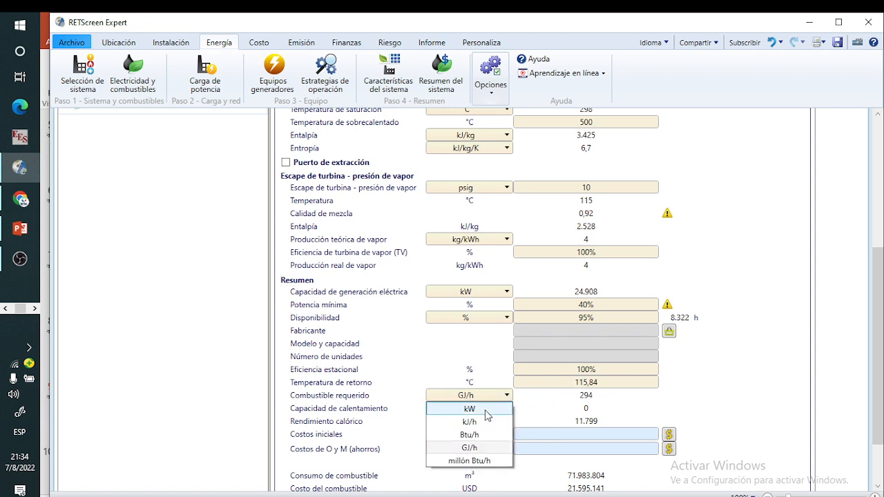
click(470, 408)
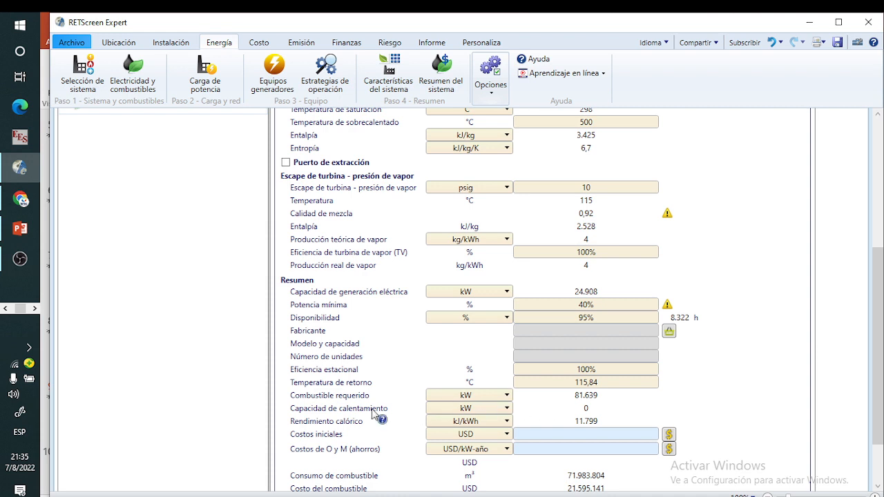
Try a return temperature of 80 °C and undo it, restoring 115,84 °C.
click(609, 384)
text(80)
key(Return)
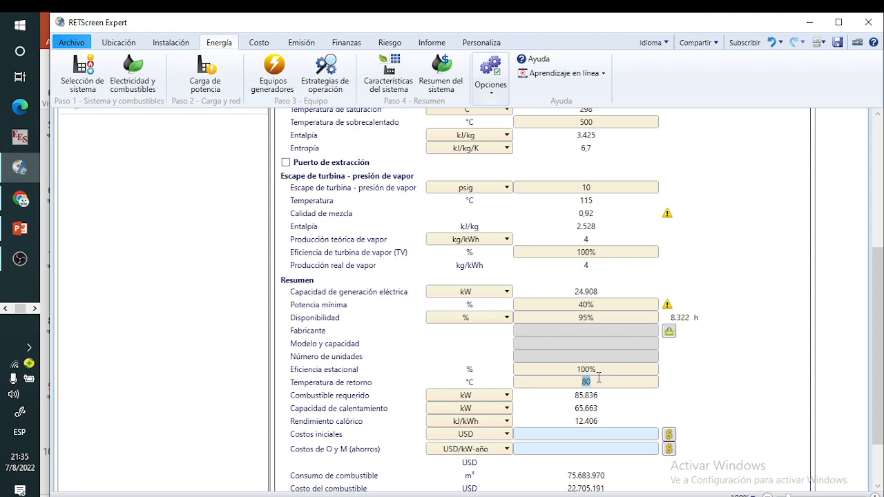
key(ctrl+z)
key(Return)
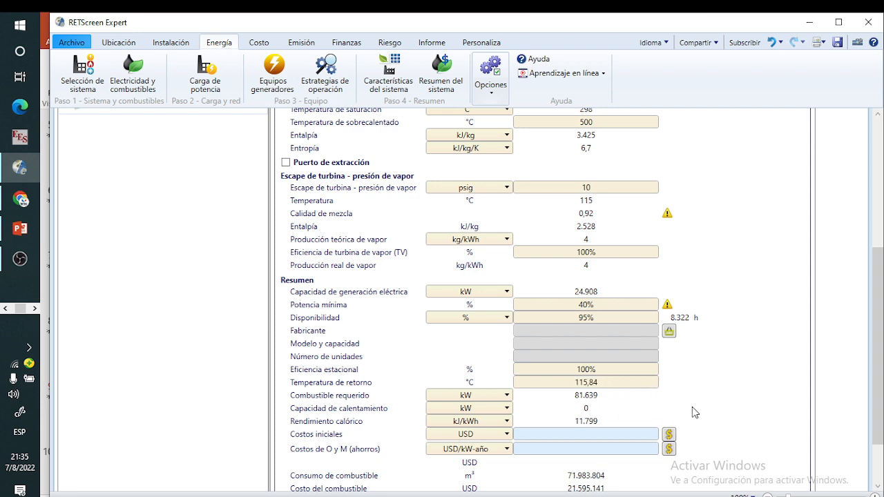
Review the steam turbine's inputs and its fuel consumption, fuel cost and electricity exported to the grid.
scroll(696, 410, down, 3)
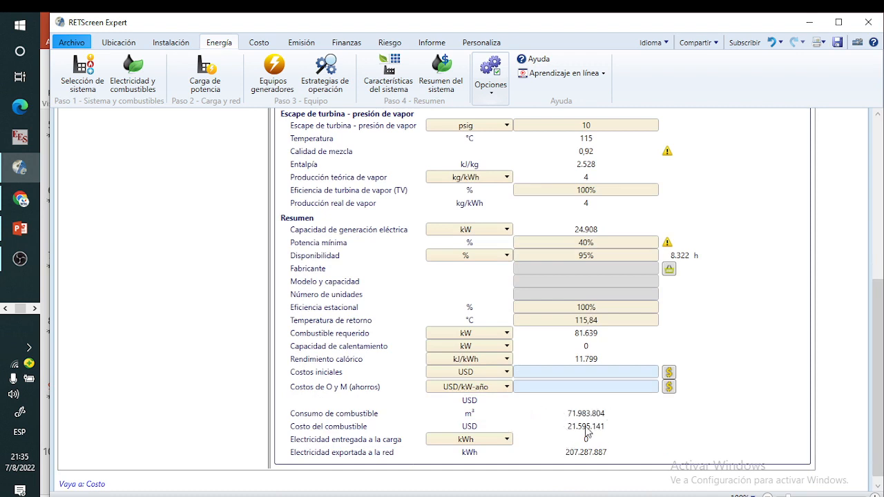
scroll(590, 432, up, 3)
scroll(589, 402, up, 3)
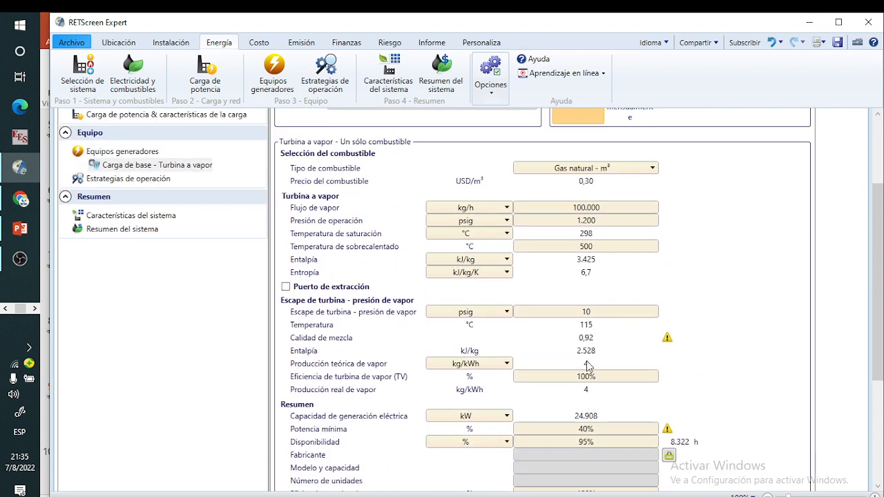
scroll(672, 273, down, 6)
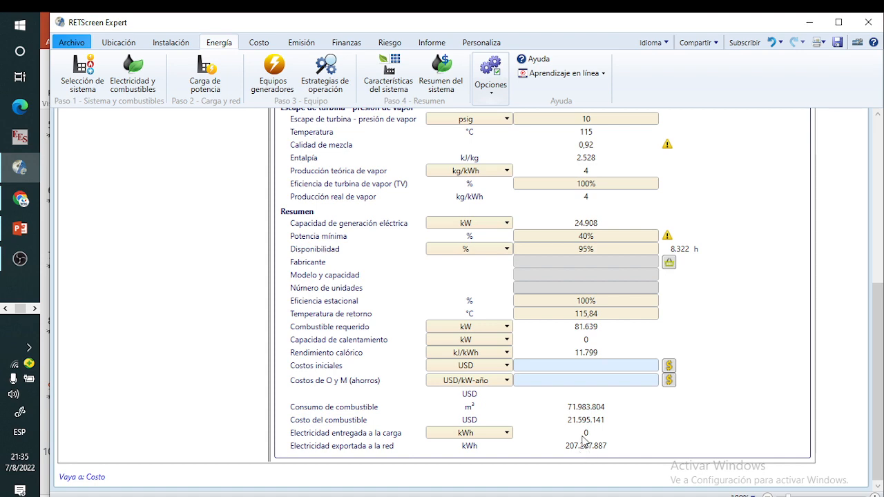
scroll(589, 456, up, 5)
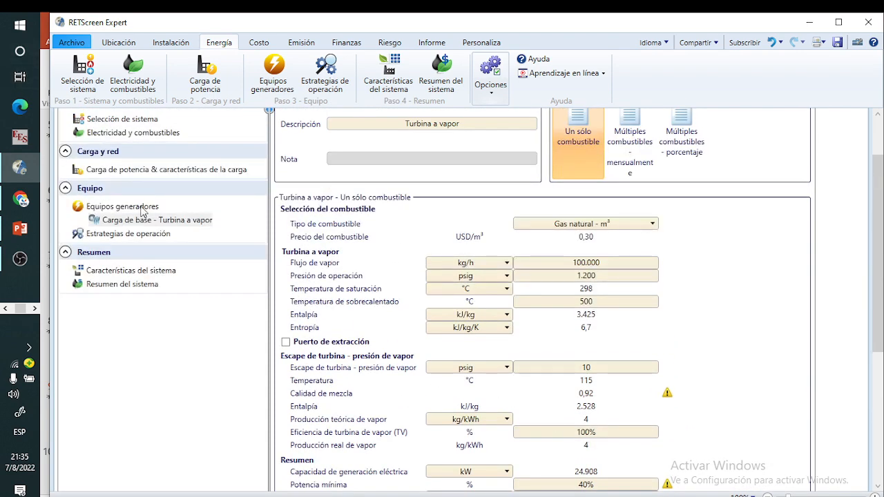
Check the efficiency under Estrategias de operación and compare it with the cycle efficiency on the PowerPoint calculation slide.
click(149, 235)
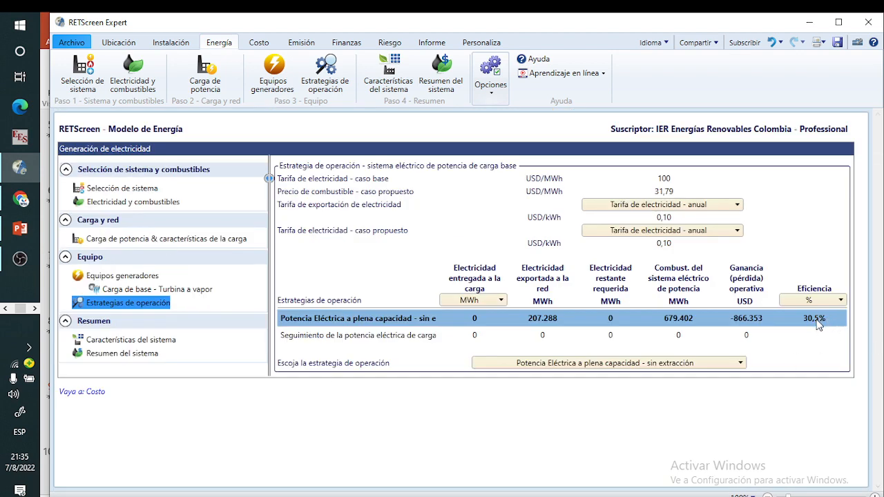
click(20, 228)
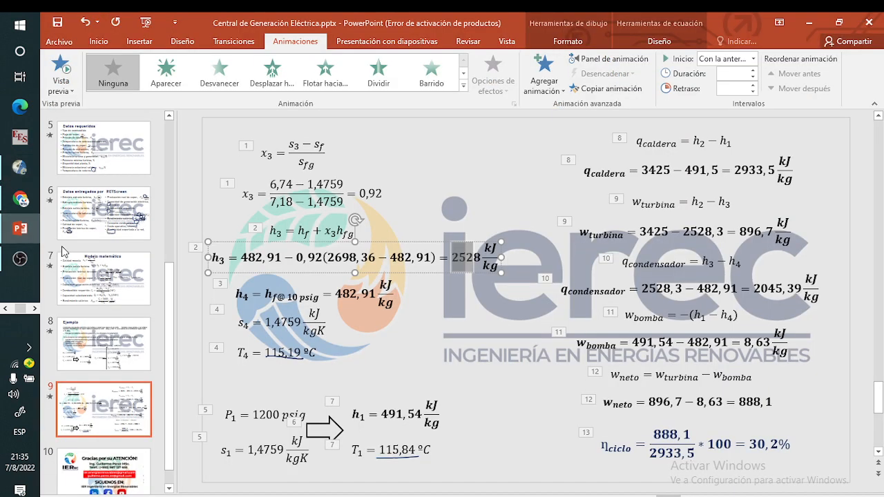
click(656, 439)
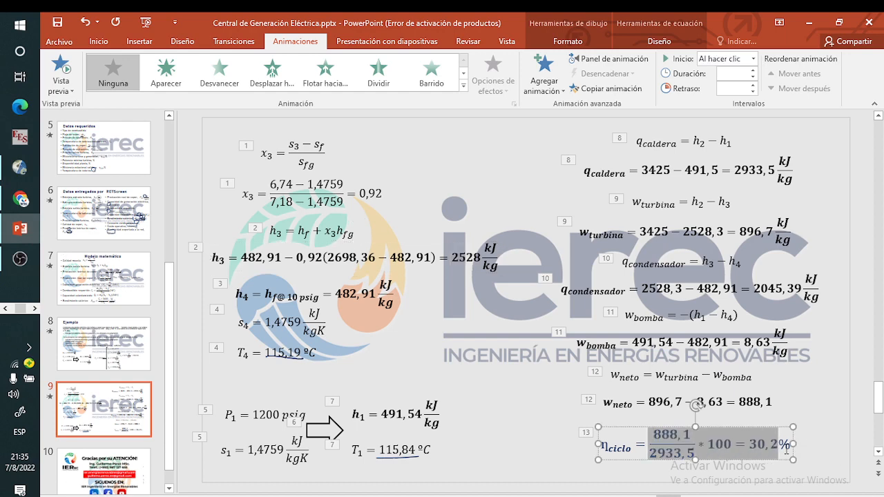
key(Escape)
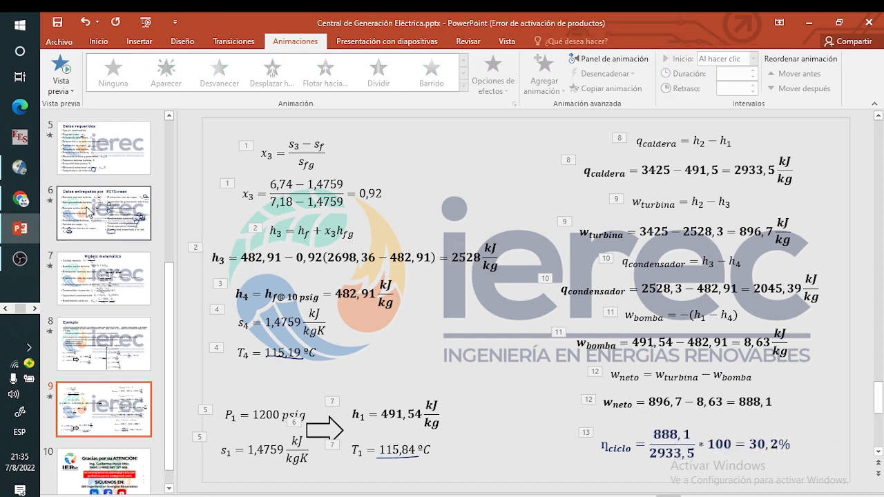
Return to RETScreen and set the steam turbine's fuel selection method to Múltiples combustibles - porcentaje.
click(20, 168)
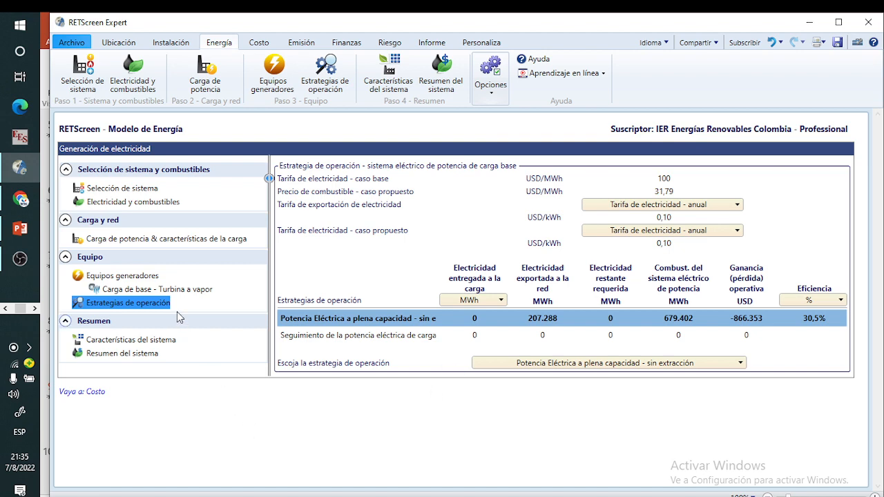
click(184, 294)
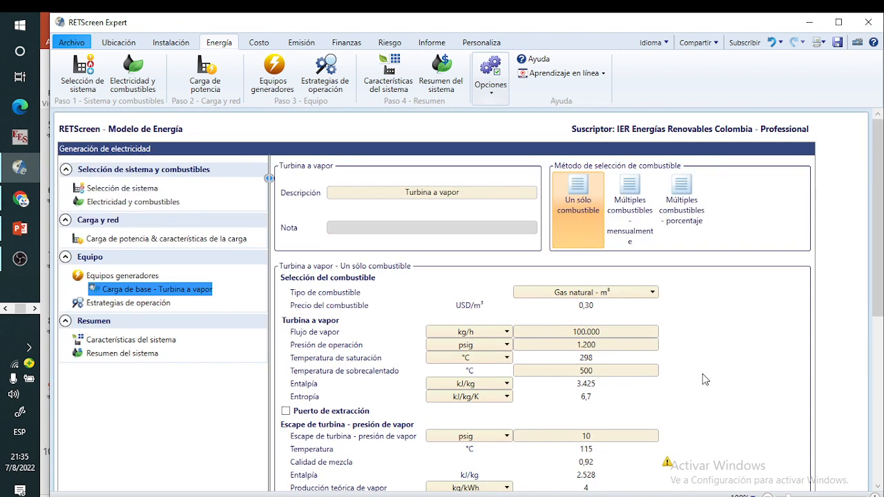
click(679, 221)
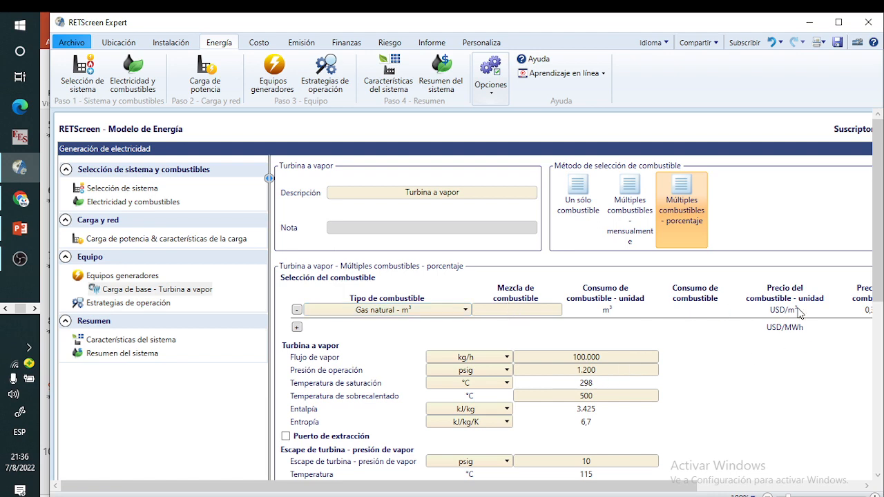
mouse_move(602, 486)
mouse_down()
mouse_move(739, 485)
mouse_move(603, 485)
mouse_up()
scroll(486, 368, down, 3)
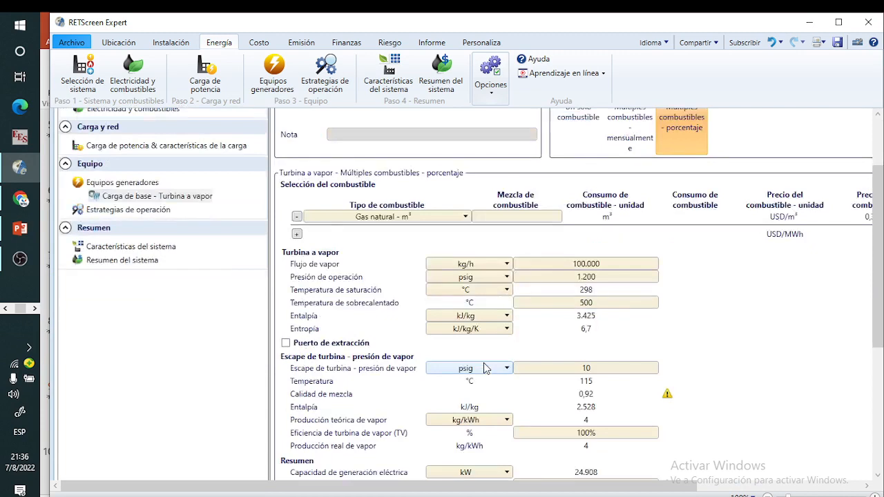
scroll(444, 372, up, 3)
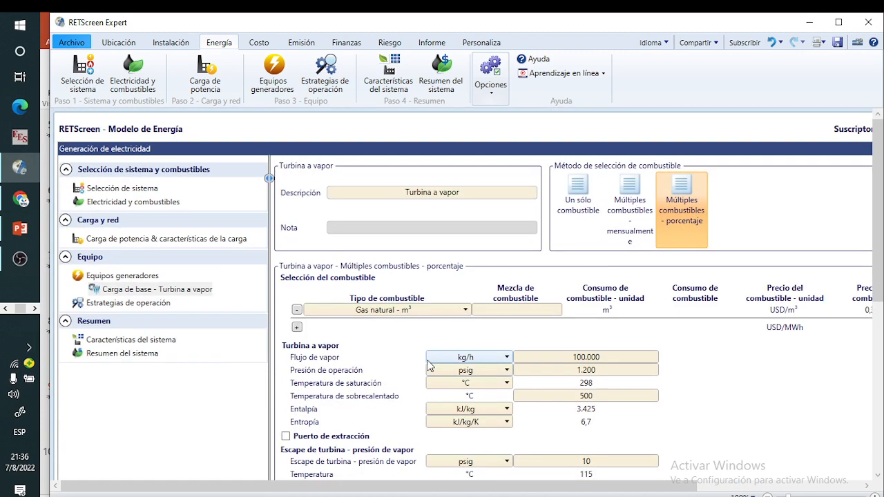
Switch to PowerPoint and show the closing thank-you slide, slide 10.
click(20, 227)
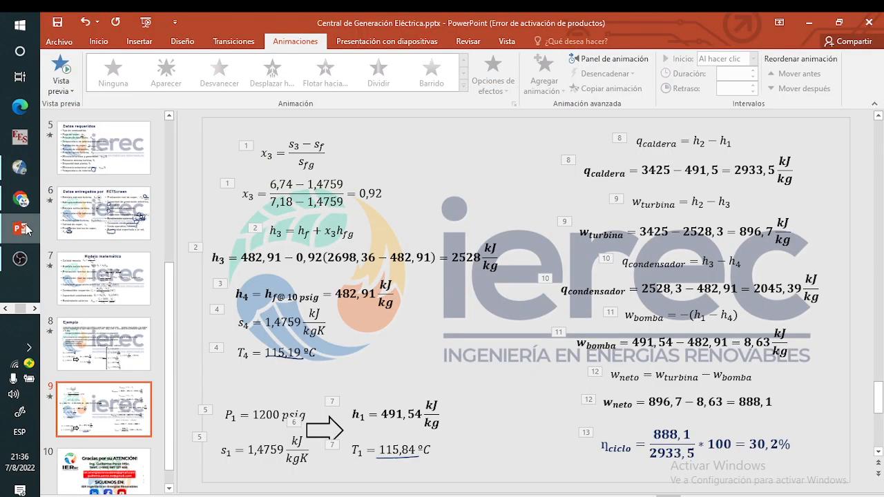
click(129, 457)
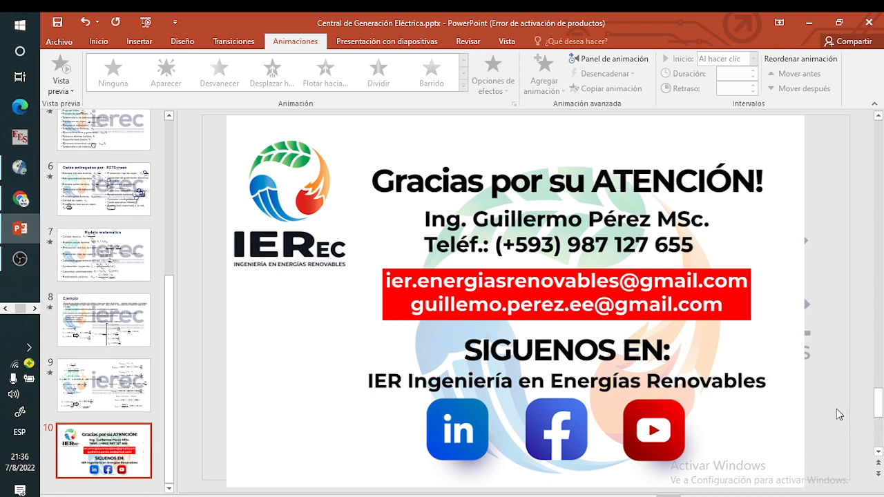